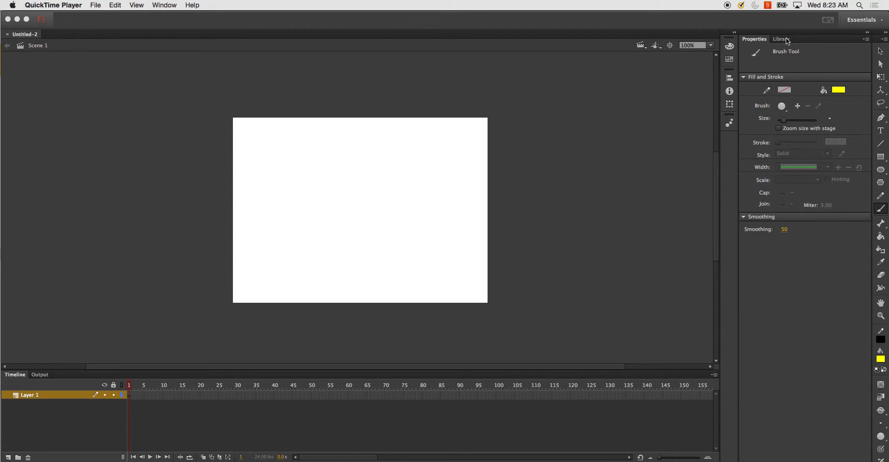
# Step: Activate the Flash CC window showing the document's blank white stage
pyautogui.click(884, 138)
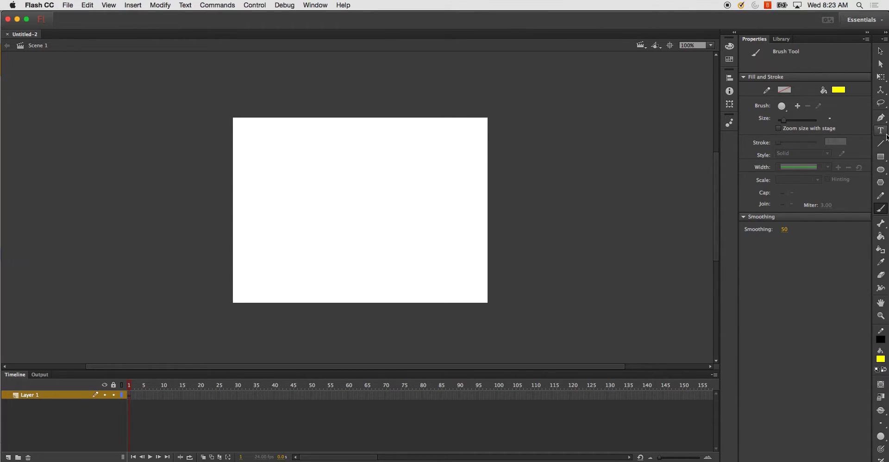
# Step: Create a wide text box on the upper stage reading 'Flash' above '2D Animation', and select both lines
pyautogui.click(883, 132)
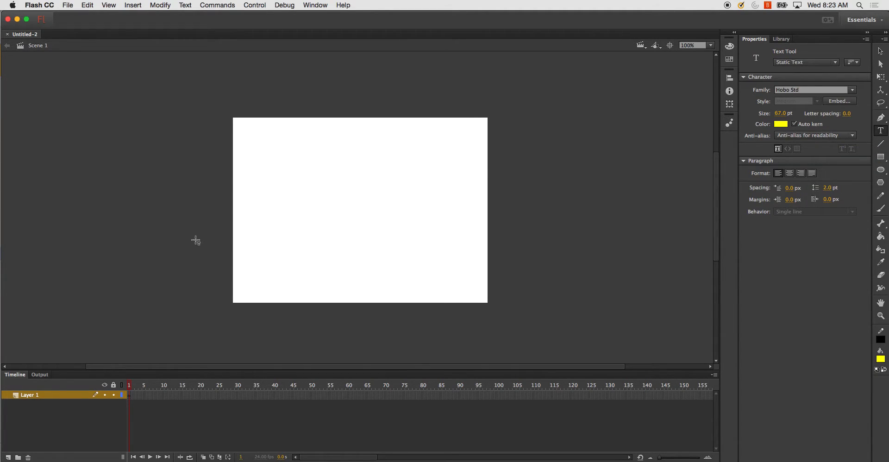
pyautogui.moveTo(259, 176); pyautogui.dragTo(484, 243)
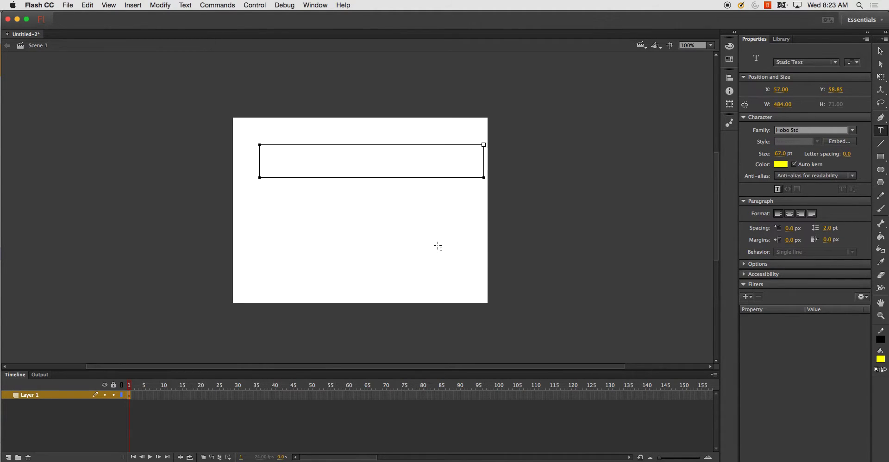
pyautogui.write('2D Animation')
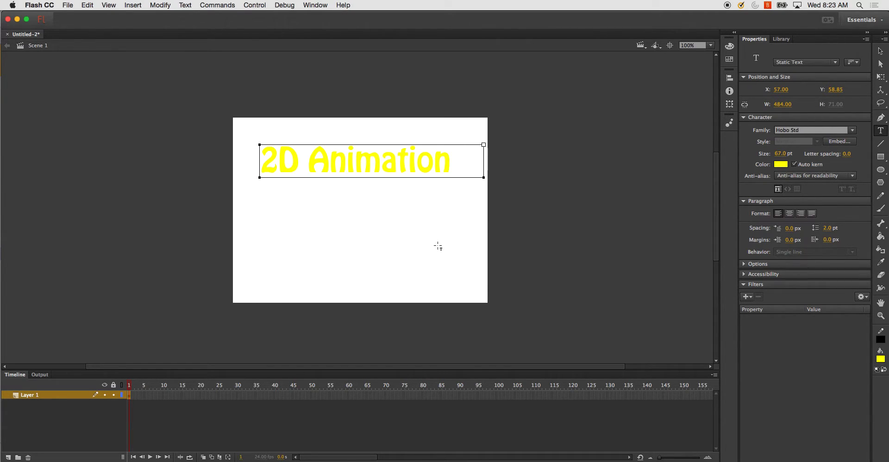
pyautogui.press('Left')
pyautogui.press('Left')
pyautogui.press('Left')
pyautogui.press('Left')
pyautogui.press('Left')
pyautogui.press('Left')
pyautogui.press('Left')
pyautogui.press('Left')
pyautogui.press('Left')
pyautogui.press('Return')
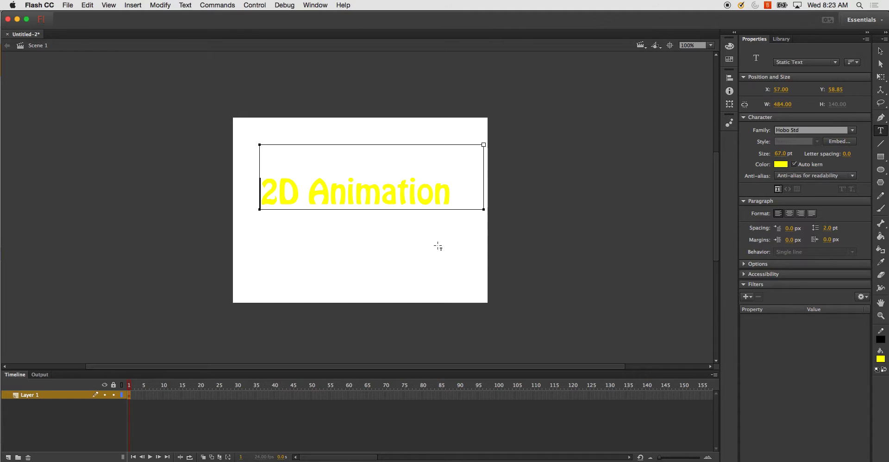
pyautogui.write('Flash')
pyautogui.moveTo(452, 195); pyautogui.dragTo(221, 166)
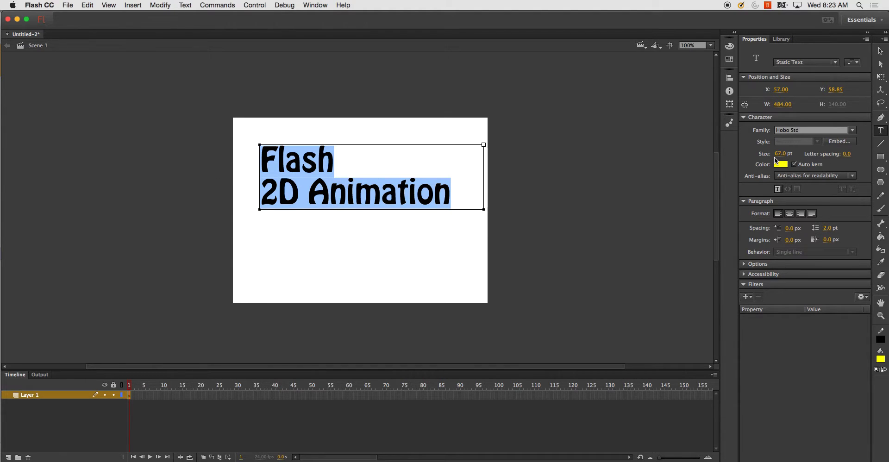
# Step: Centre the title lines in their box, then align the block to the stage centre horizontally and vertically
pyautogui.click(790, 214)
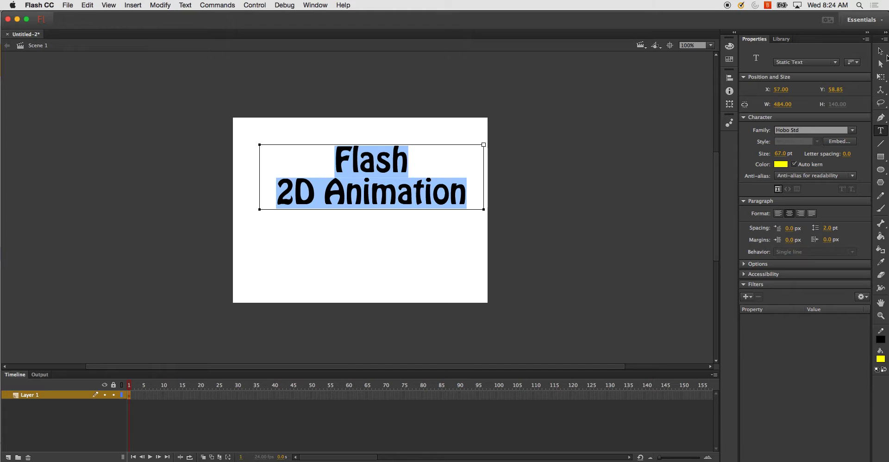
pyautogui.click(882, 52)
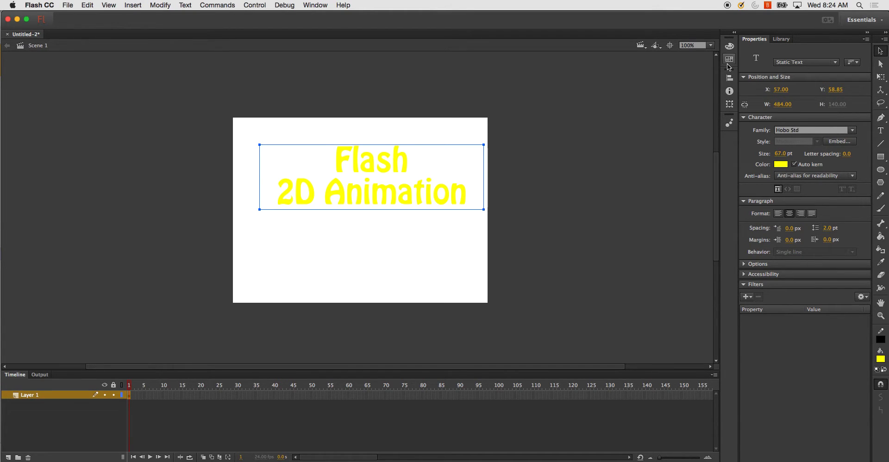
pyautogui.click(730, 79)
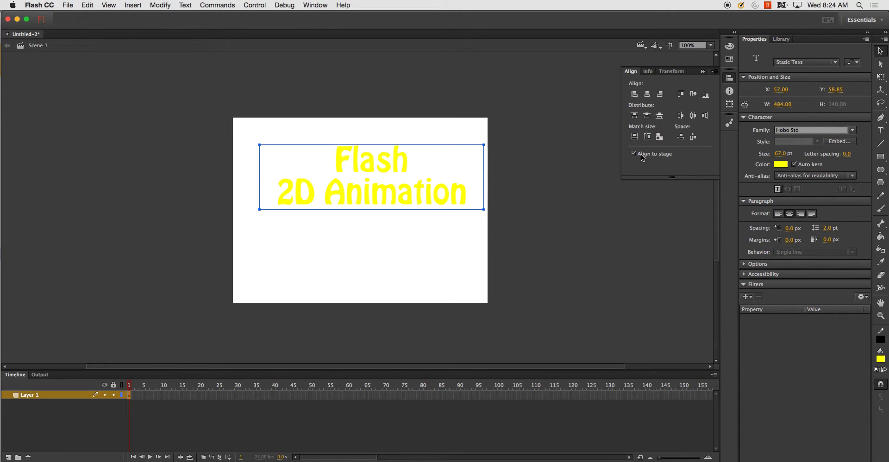
pyautogui.click(647, 95)
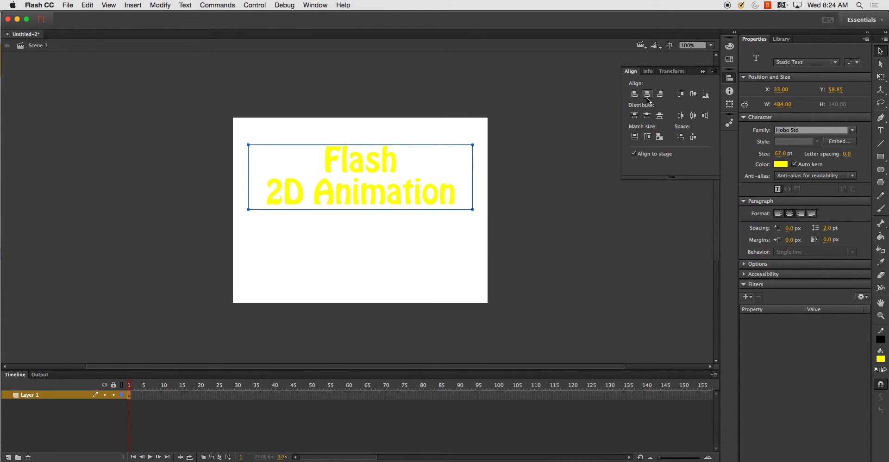
pyautogui.click(694, 94)
# Step: Fit the whole stage in the view and deselect the title
pyautogui.hscroll(-3, 509, 153)
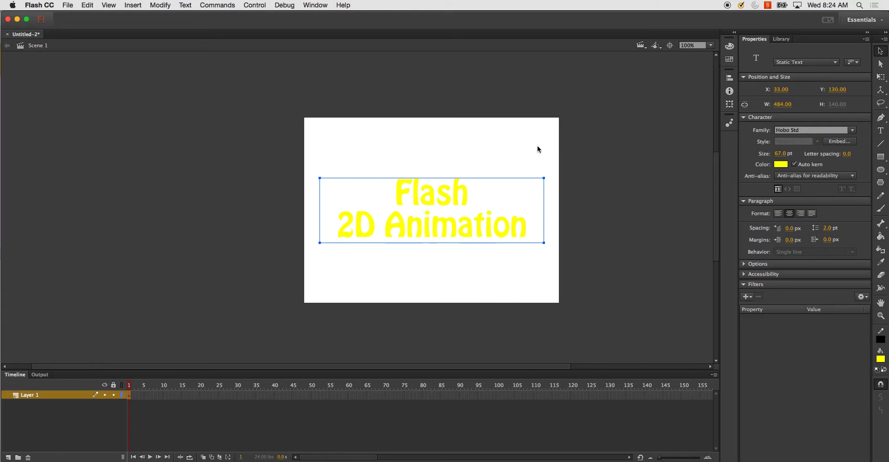
pyautogui.hscroll(3, 505, 154)
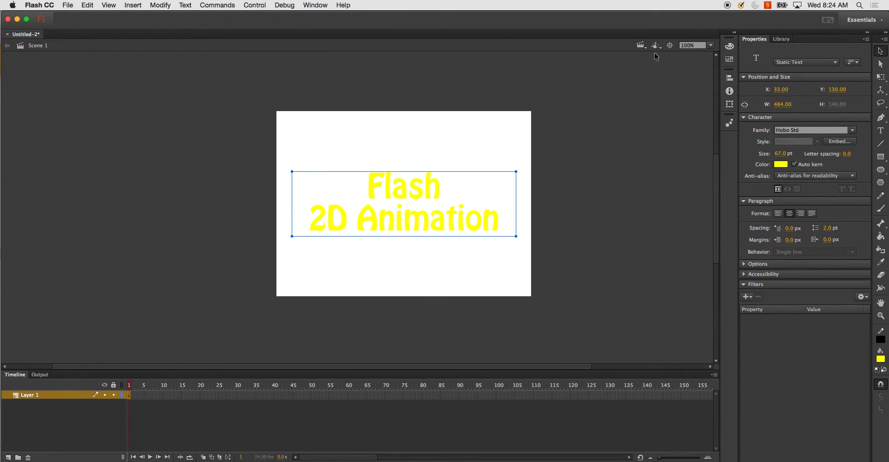
pyautogui.click(711, 45)
pyautogui.click(700, 62)
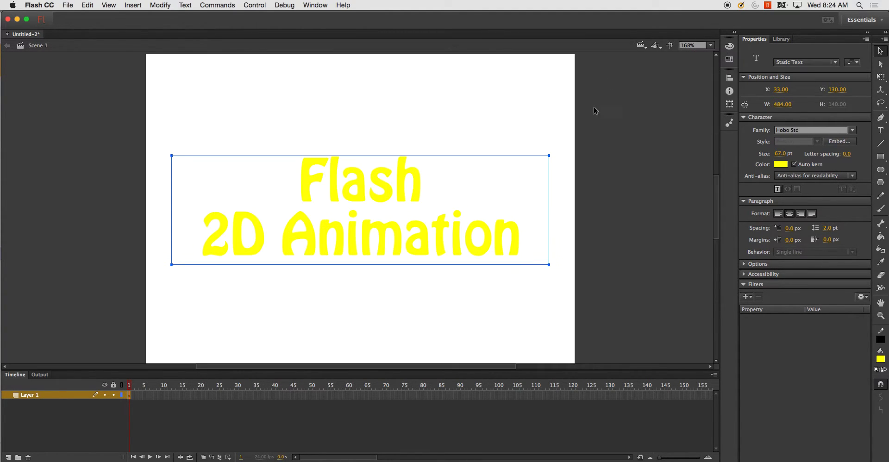
pyautogui.click(602, 134)
pyautogui.hscroll(5, 214, 270)
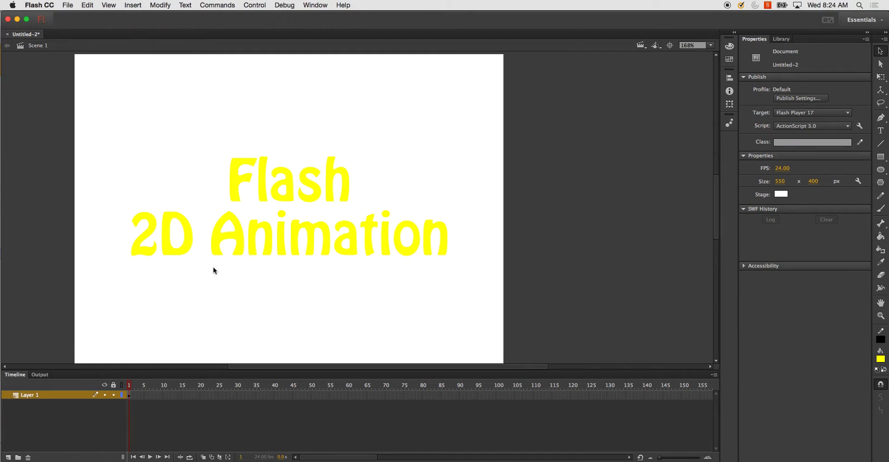
# Step: Rename Layer 1 to 'Text'
pyautogui.click(35, 394)
pyautogui.doubleClick(35, 394)
pyautogui.write('Text')
pyautogui.press('Return')
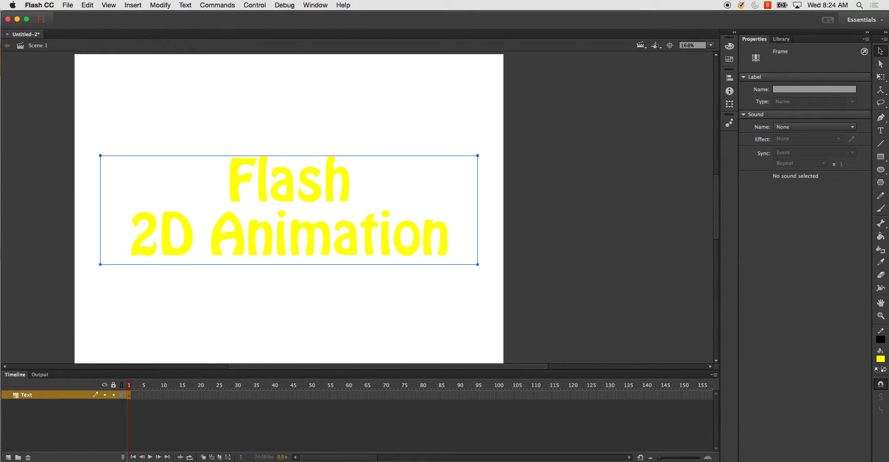
# Step: Check the document's Library, which is still empty
pyautogui.click(782, 39)
pyautogui.hscroll(-10, 412, 205)
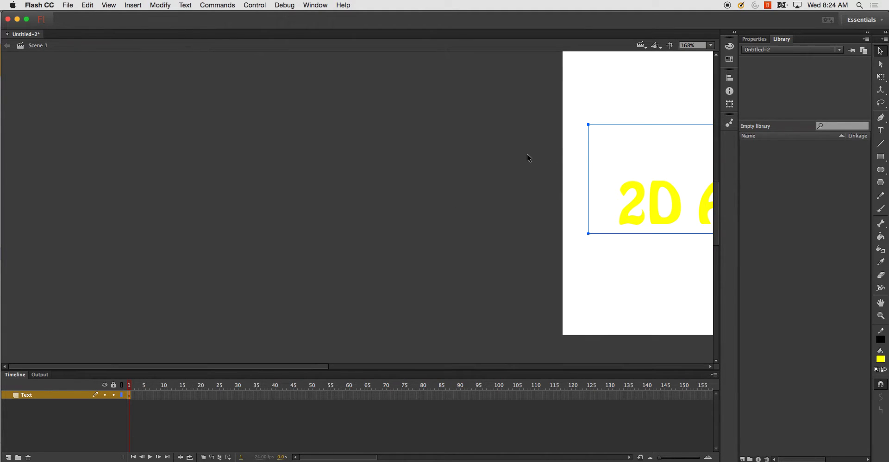
pyautogui.hscroll(10, 468, 153)
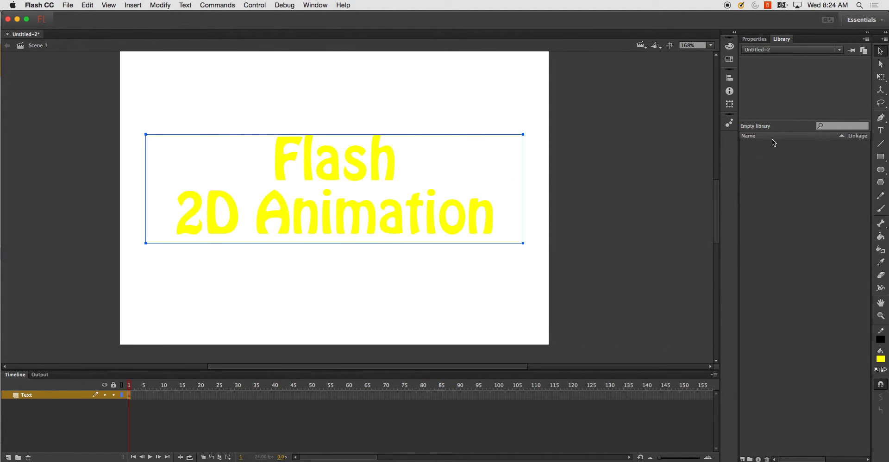
# Step: Set the stage background colour to dark blue #003399
pyautogui.click(753, 41)
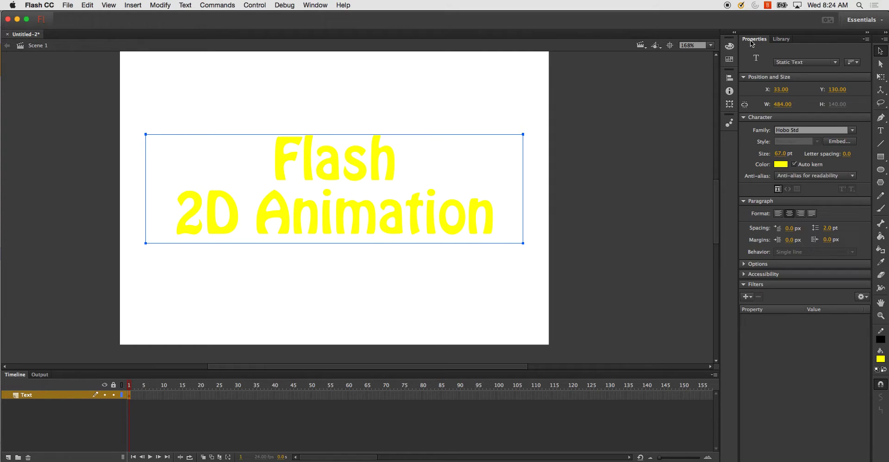
pyautogui.click(630, 124)
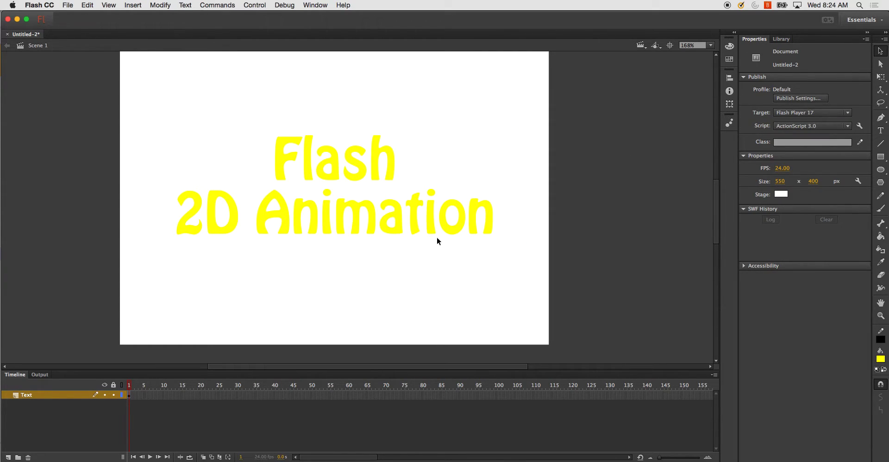
pyautogui.hscroll(-3, 311, 224)
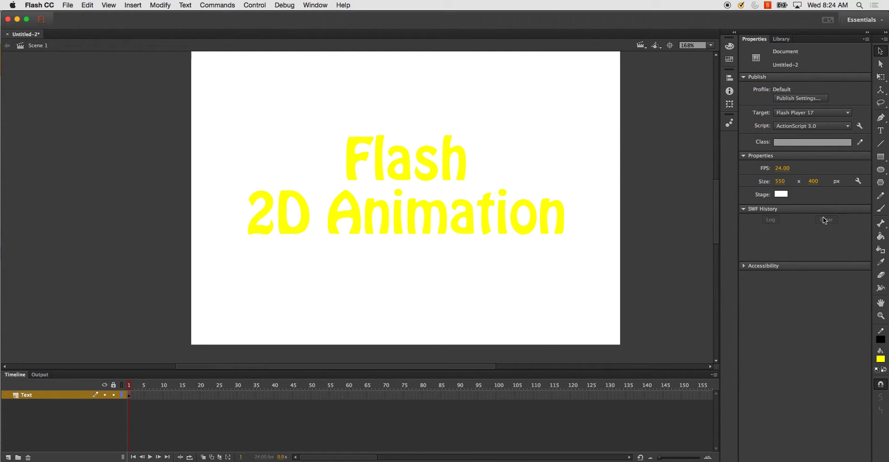
pyautogui.click(781, 195)
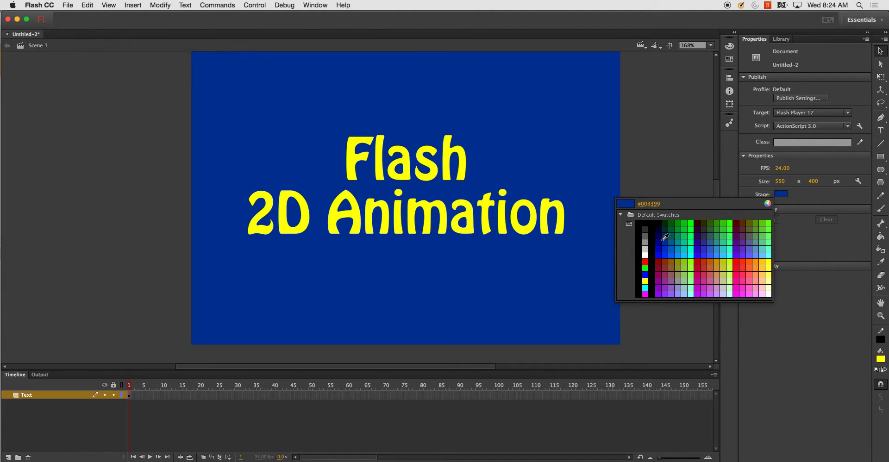
pyautogui.click(664, 239)
pyautogui.hscroll(3, 646, 231)
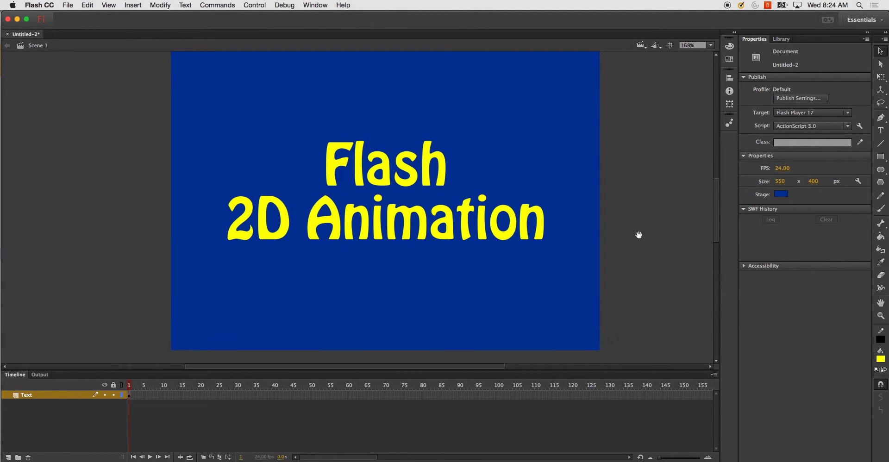
# Step: Add a new layer above Text and name it 'Shape'
pyautogui.click(8, 458)
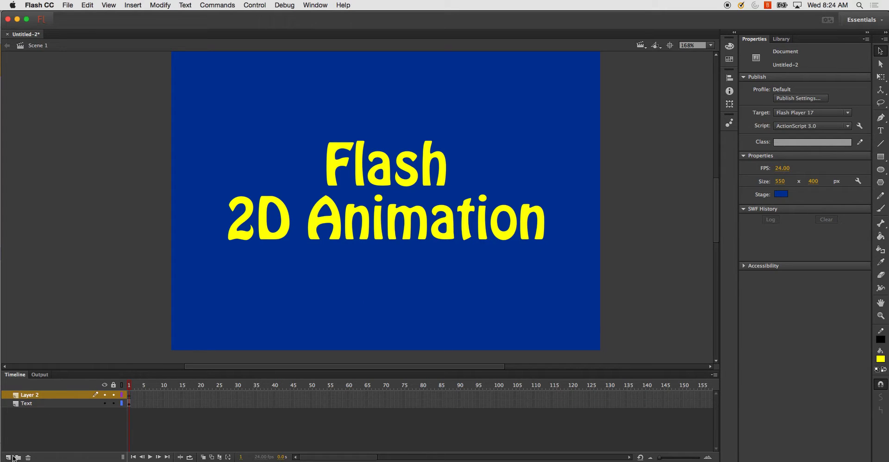
pyautogui.doubleClick(30, 395)
pyautogui.write('Shape')
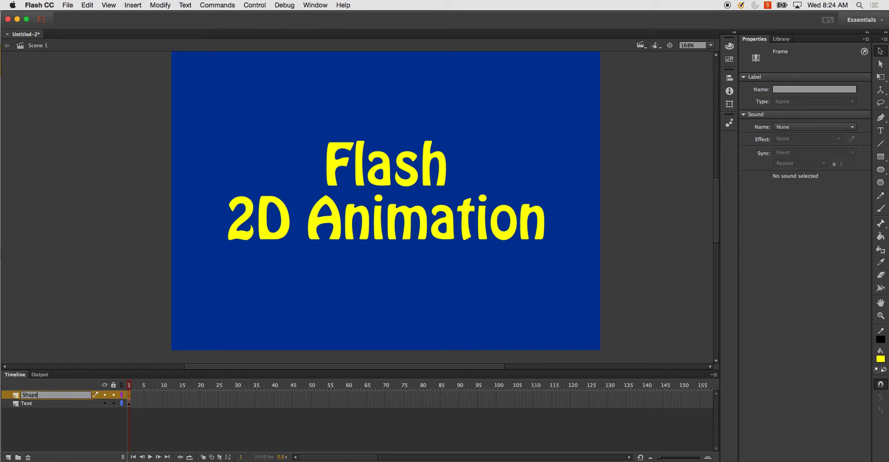
pyautogui.press('Return')
pyautogui.hscroll(-3, 467, 289)
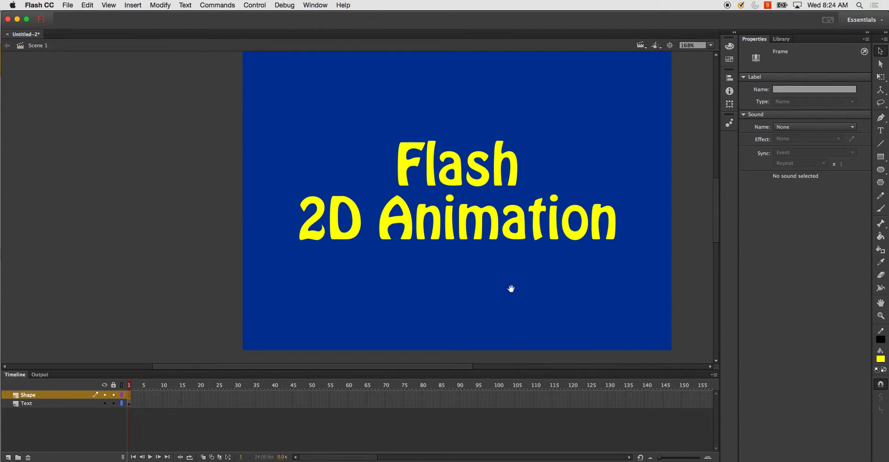
pyautogui.hscroll(5, 511, 289)
pyautogui.hscroll(-1, 387, 311)
# Step: Draw a black-filled rectangle across the top of the stage
pyautogui.click(881, 157)
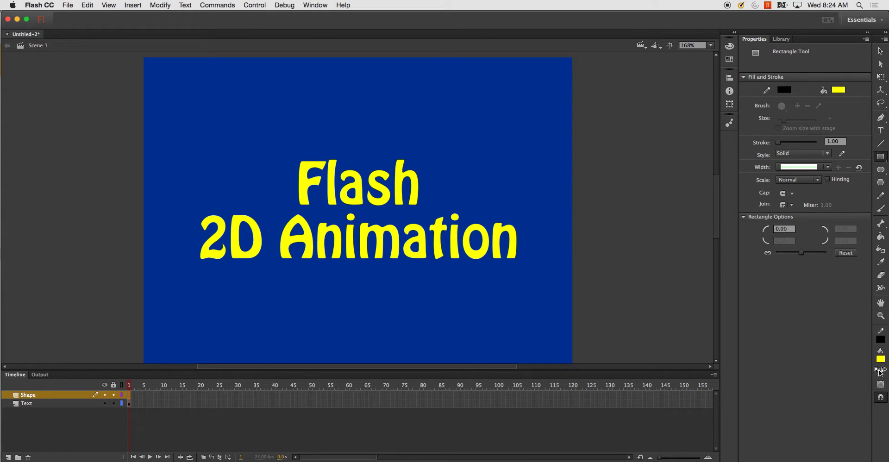
pyautogui.click(881, 360)
pyautogui.click(750, 269)
pyautogui.moveTo(189, 65)
pyautogui.mouseDown()
pyautogui.moveTo(246, 117)
pyautogui.moveTo(348, 95)
pyautogui.moveTo(566, 129)
pyautogui.moveTo(527, 134)
pyautogui.moveTo(570, 135)
pyautogui.mouseUp()
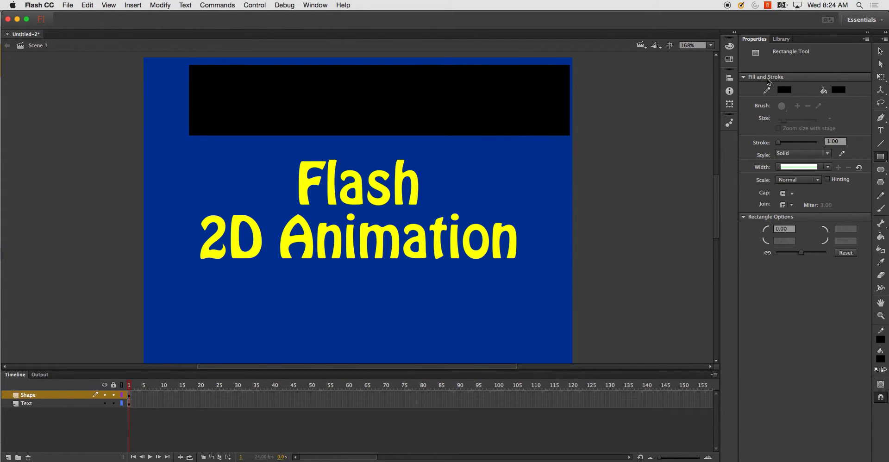
# Step: Pick the Free Transform tool and select a layer in the Timeline
pyautogui.click(879, 76)
pyautogui.hscroll(-3, 196, 142)
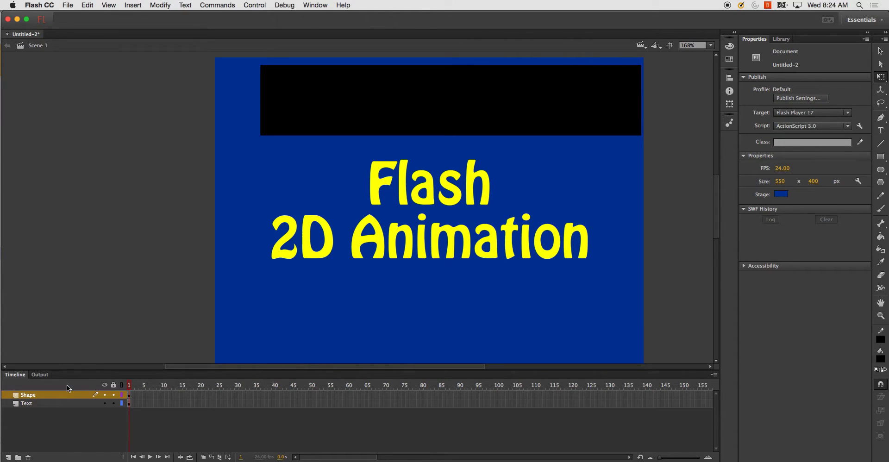
pyautogui.click(51, 401)
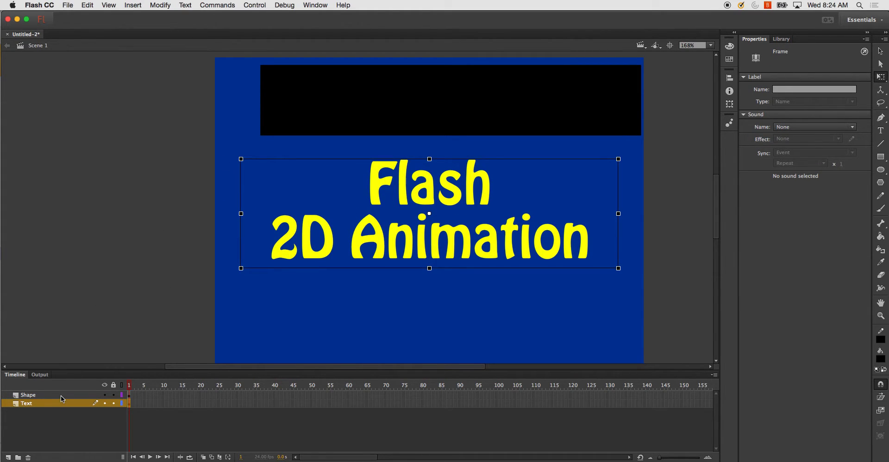
# Step: Enlarge the black rectangle and centre it on the stage horizontally and vertically
pyautogui.click(60, 395)
pyautogui.moveTo(261, 135); pyautogui.dragTo(209, 159)
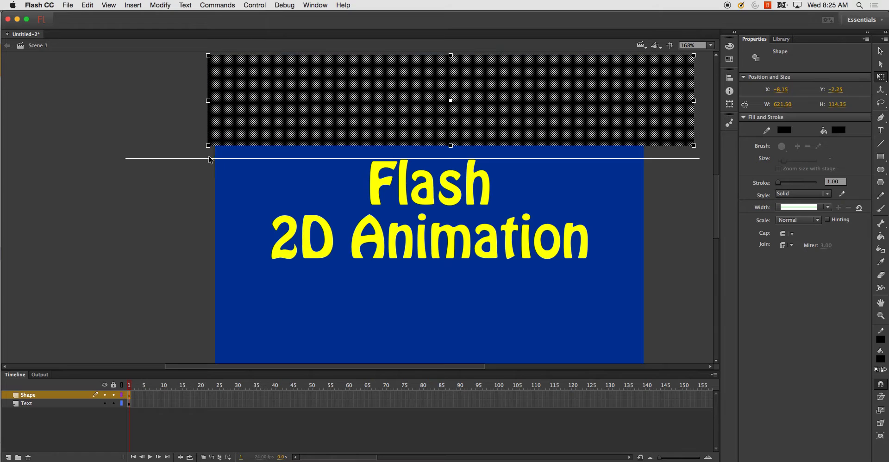
pyautogui.click(730, 46)
pyautogui.click(729, 78)
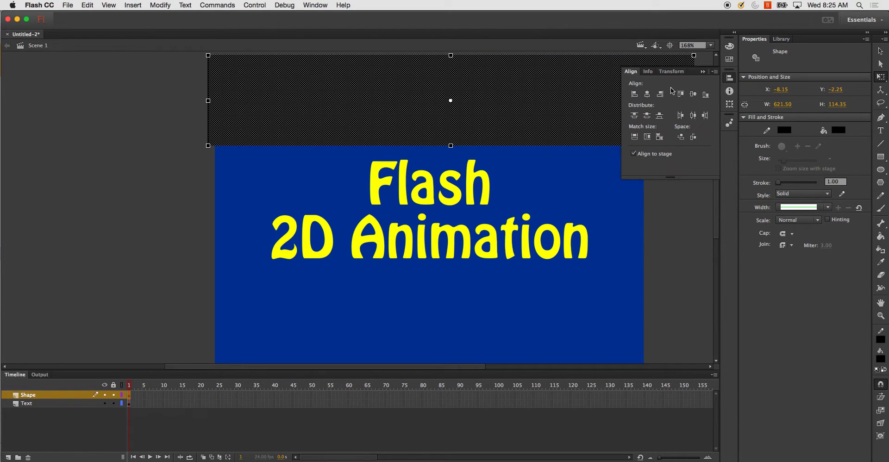
pyautogui.click(648, 95)
pyautogui.click(693, 95)
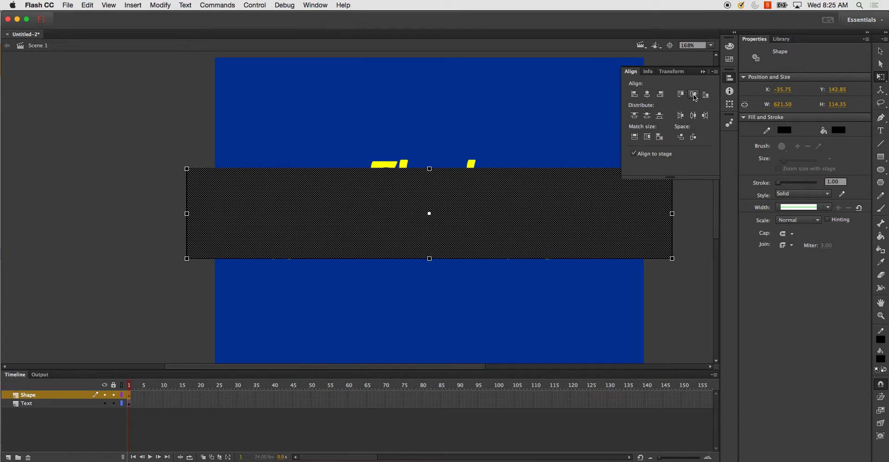
# Step: Stretch the rectangle to 621.5 × 138.85 to cover the title, nudge it into place, and lock Text
pyautogui.moveTo(429, 169); pyautogui.dragTo(430, 159)
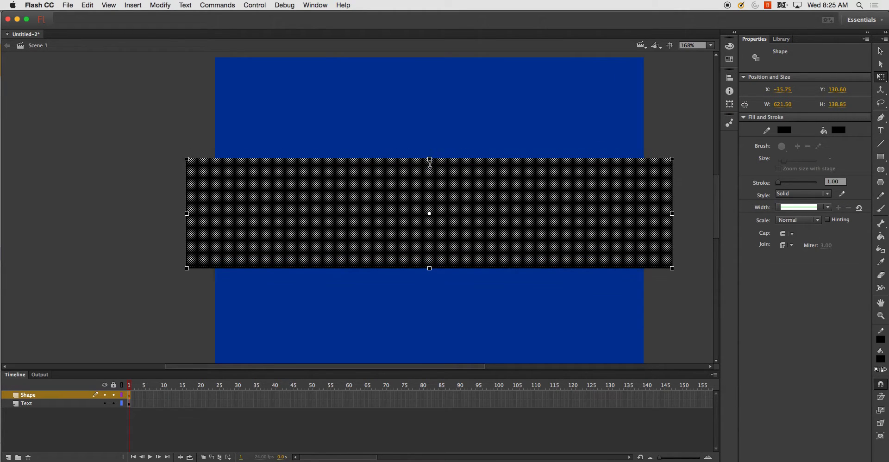
pyautogui.press('Up')
pyautogui.press('Up')
pyautogui.press('Up')
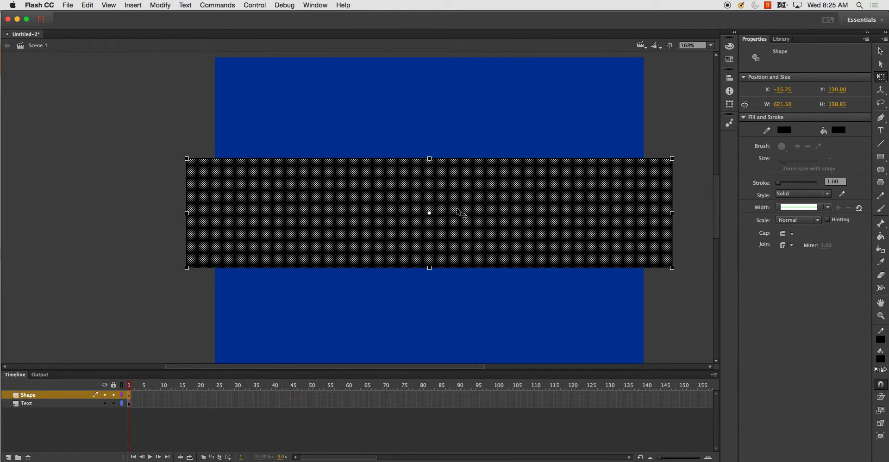
pyautogui.press('Up')
pyautogui.press('Up')
pyautogui.press('Up')
pyautogui.press('Up')
pyautogui.press('Up')
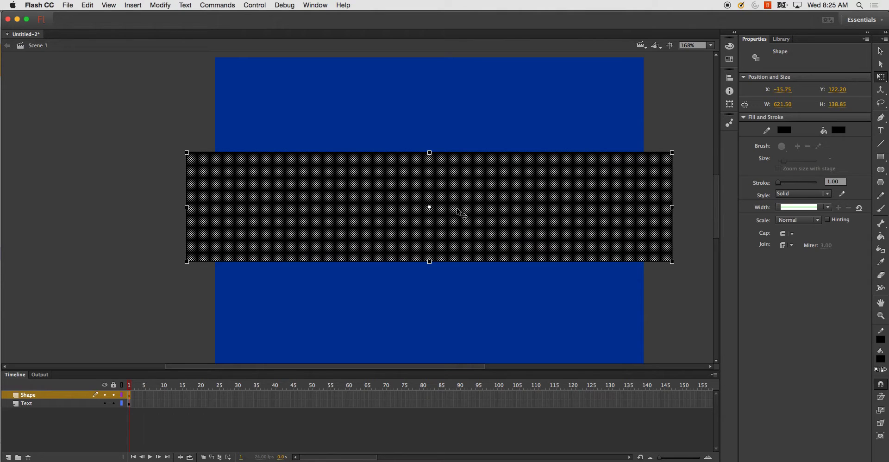
pyautogui.click(882, 51)
pyautogui.press('Up')
pyautogui.press('Up')
pyautogui.press('Up')
pyautogui.press('Up')
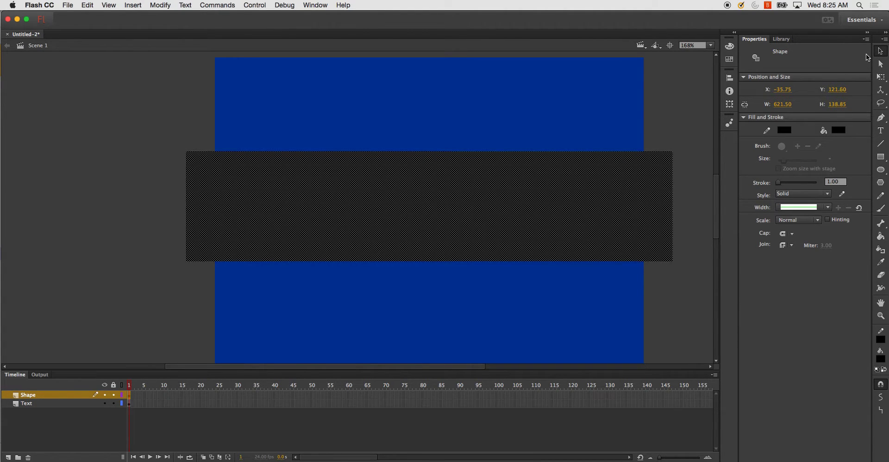
pyautogui.press('Down')
pyautogui.click(113, 405)
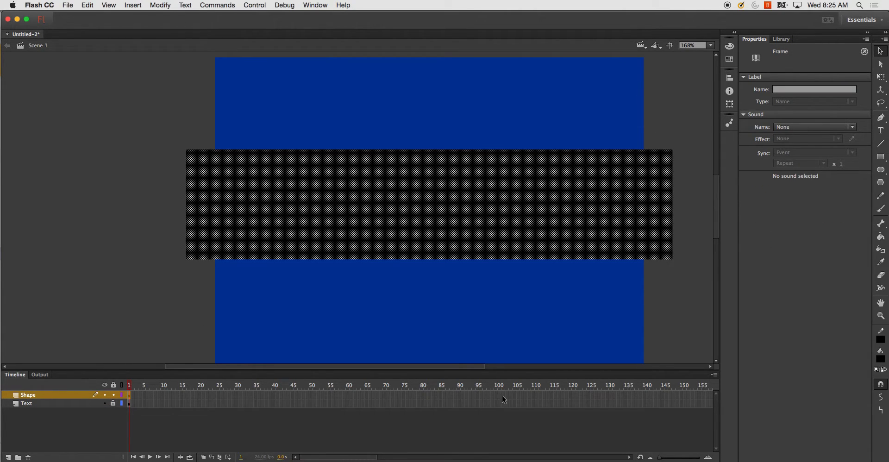
# Step: Insert frames so both layers extend to frame 120
pyautogui.click(572, 395)
pyautogui.click(573, 404)
pyautogui.rightClick(574, 404)
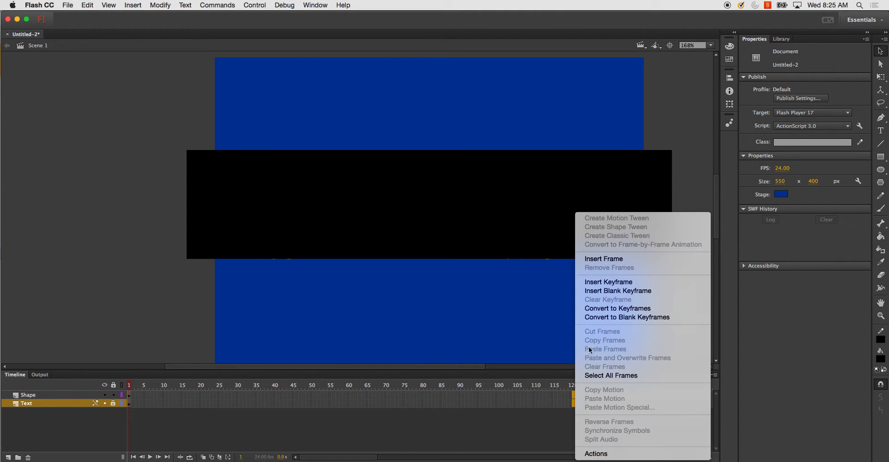
pyautogui.click(632, 259)
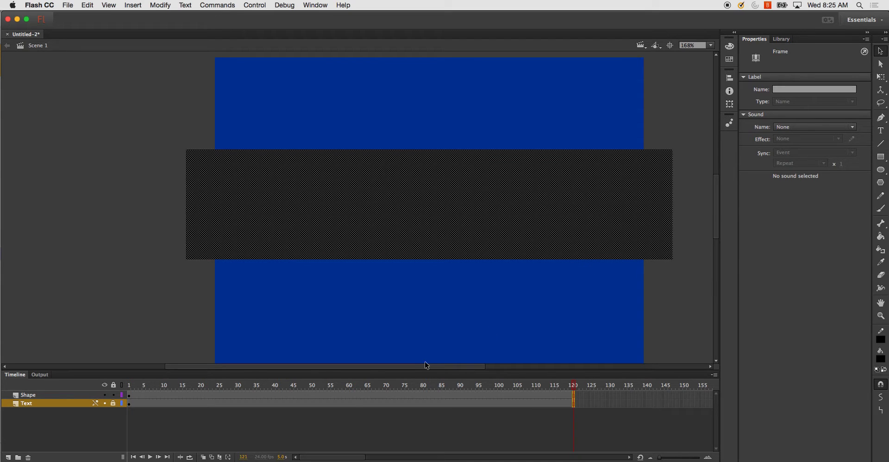
# Step: Convert the black rectangle into a Graphic symbol named Shape_Mask
pyautogui.click(204, 395)
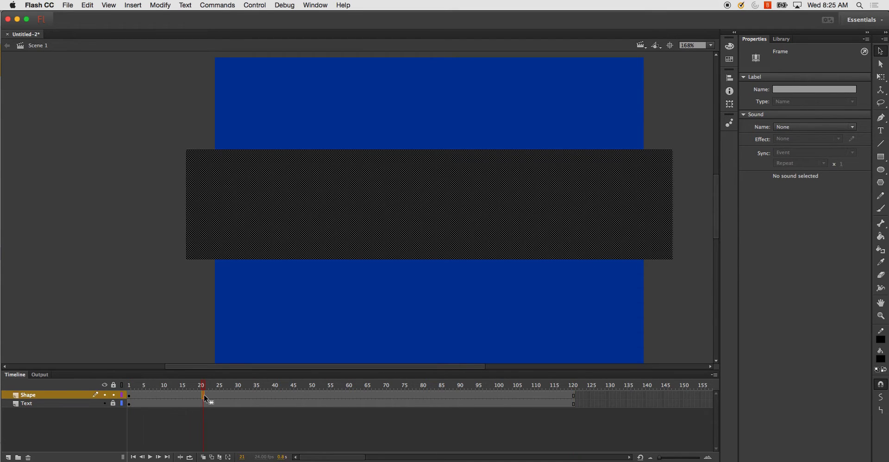
pyautogui.rightClick(307, 238)
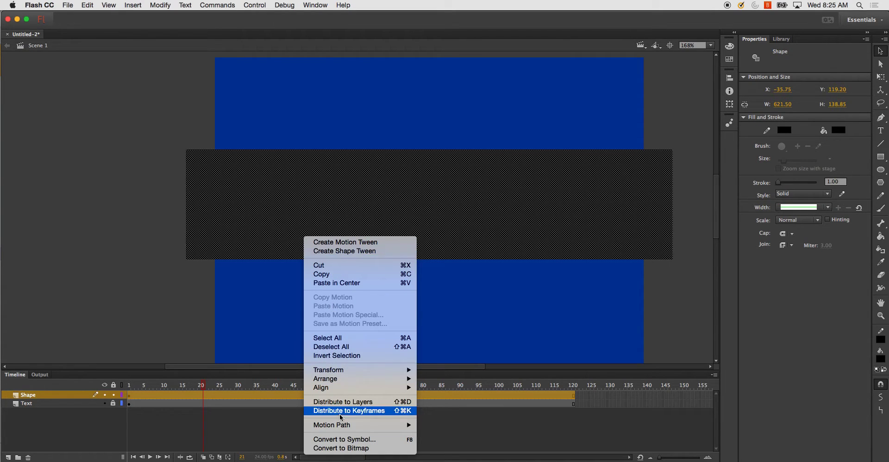
pyautogui.click(355, 439)
pyautogui.write('C')
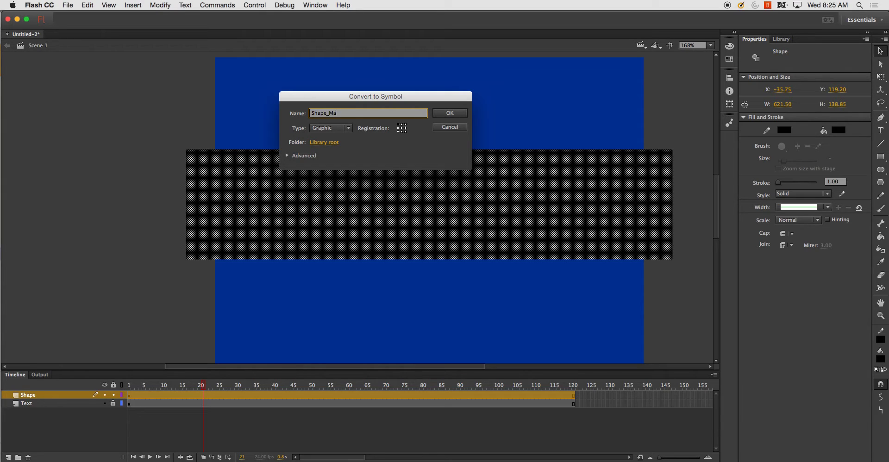
pyautogui.press('Return')
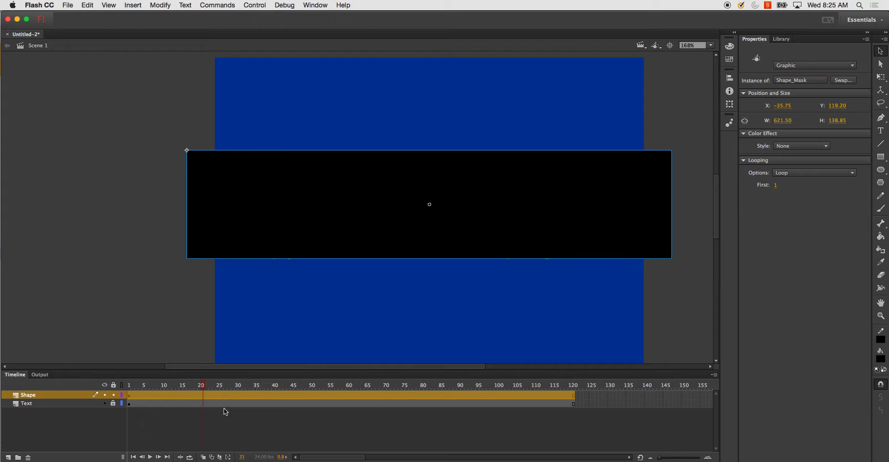
# Step: Add a motion tween to the Shape layer and return to frame 1
pyautogui.rightClick(224, 394)
pyautogui.click(259, 216)
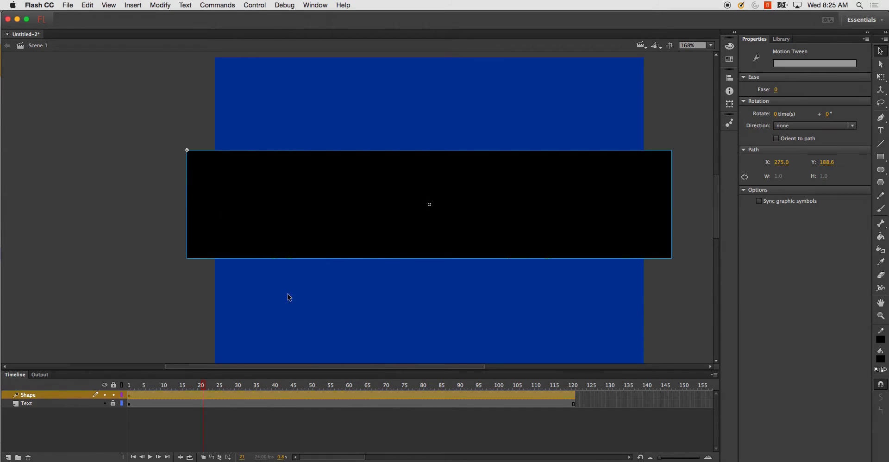
pyautogui.click(154, 394)
# Step: Zoom out and move Shape_Mask off the stage's left edge to X −645.5, Y 131.15
pyautogui.scroll(-5, 400, 224)
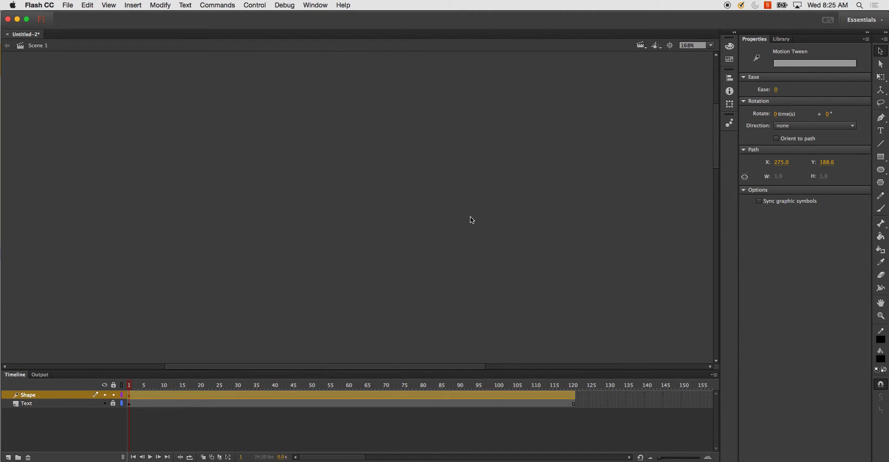
pyautogui.scroll(-10, 470, 219)
pyautogui.click(712, 44)
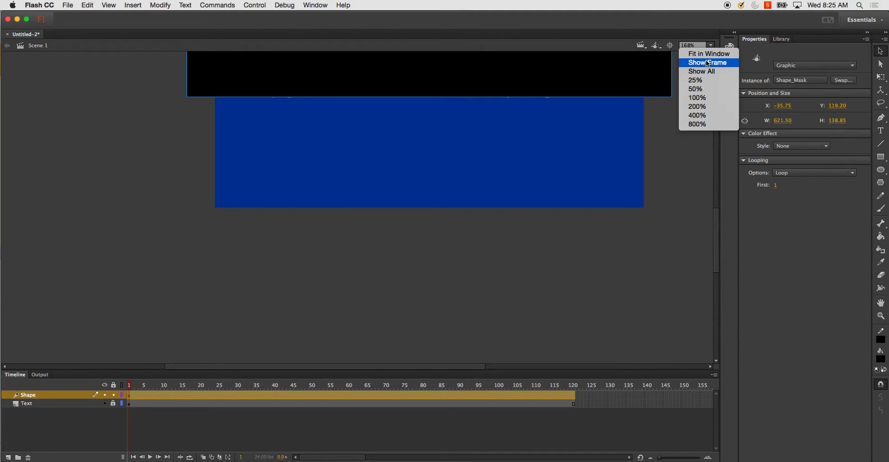
pyautogui.click(705, 60)
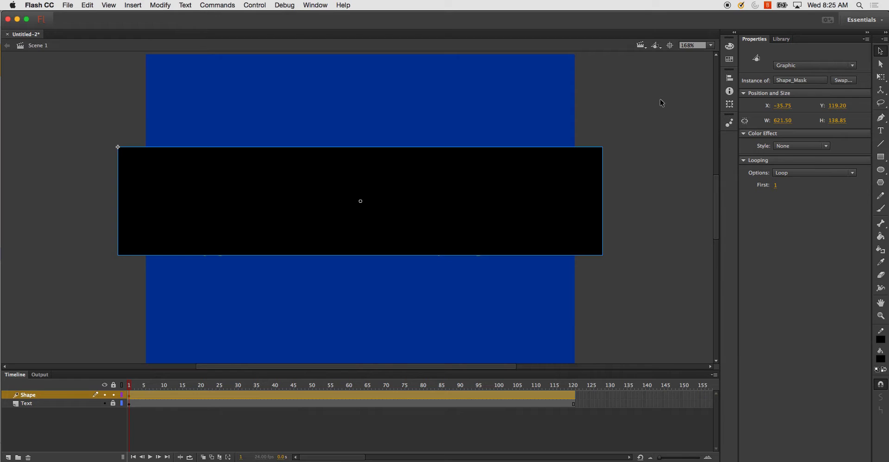
pyautogui.press('super+minus')
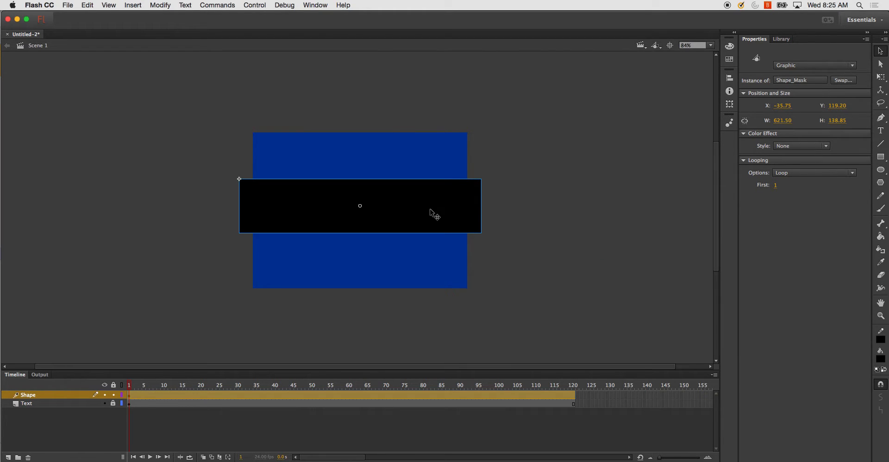
pyautogui.moveTo(430, 209); pyautogui.dragTo(454, 107)
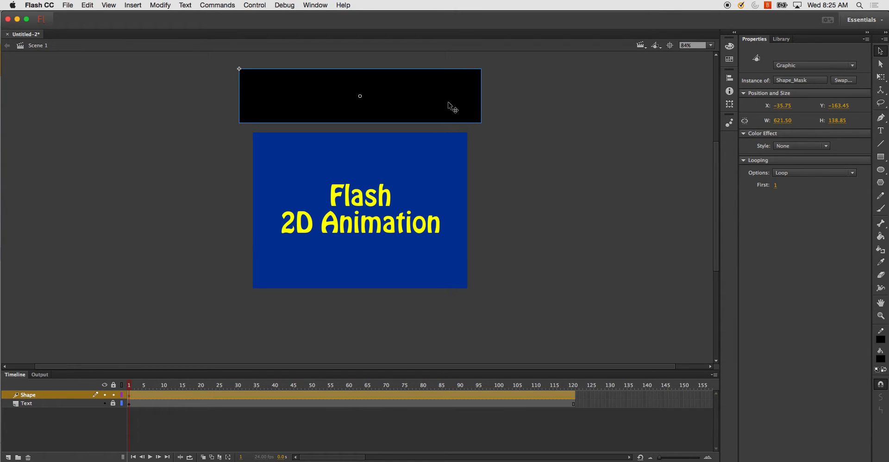
pyautogui.moveTo(448, 103); pyautogui.dragTo(180, 228)
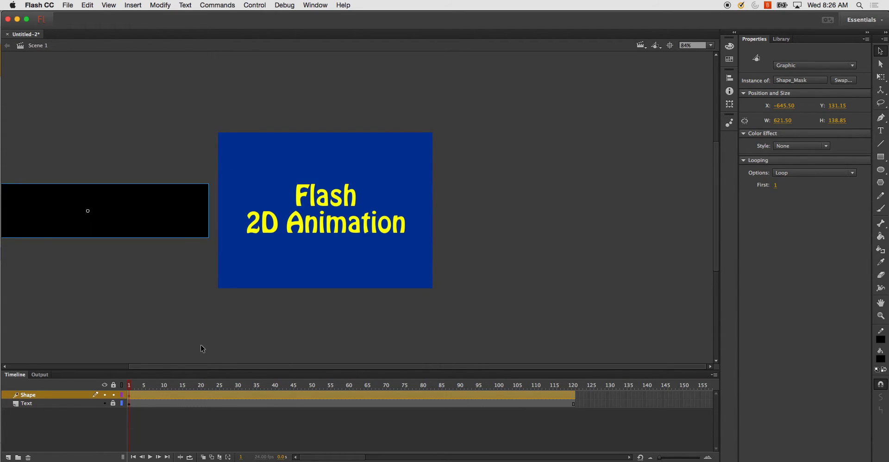
# Step: At the last frame, drag Shape_Mask offstage right to X 575.45, then play and test the movie
pyautogui.click(163, 419)
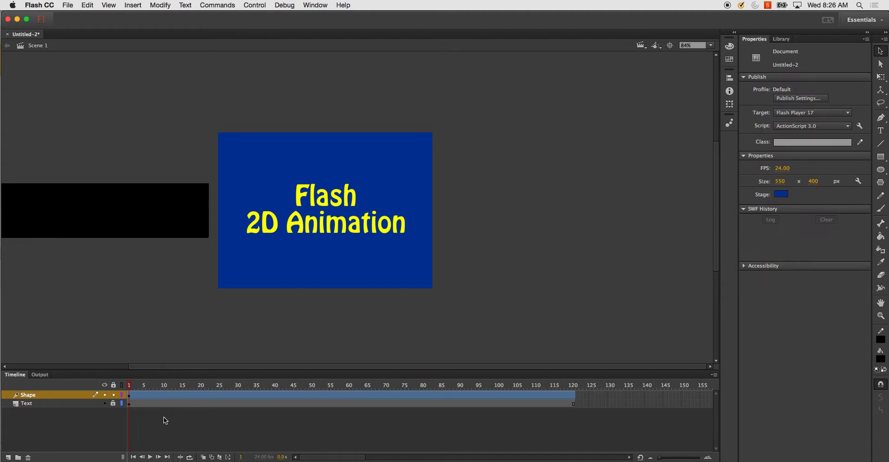
pyautogui.click(162, 394)
pyautogui.moveTo(138, 388); pyautogui.dragTo(433, 391)
pyautogui.click(573, 395)
pyautogui.moveTo(125, 217); pyautogui.dragTo(415, 212)
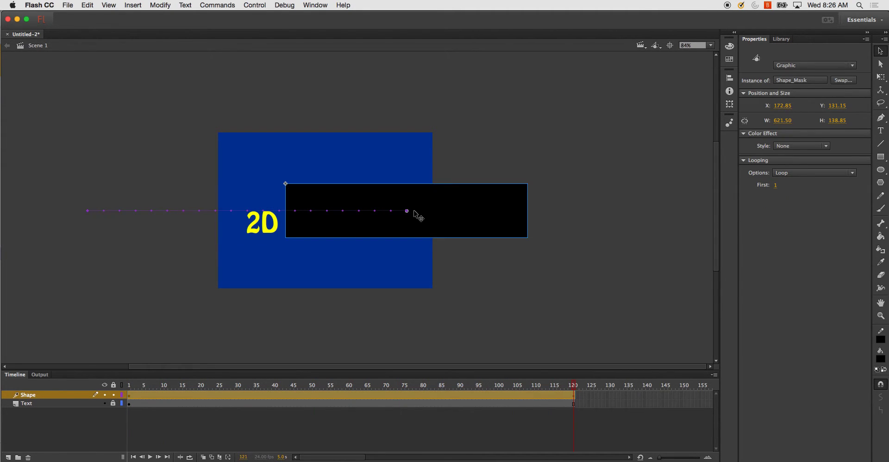
pyautogui.moveTo(359, 200); pyautogui.dragTo(518, 201)
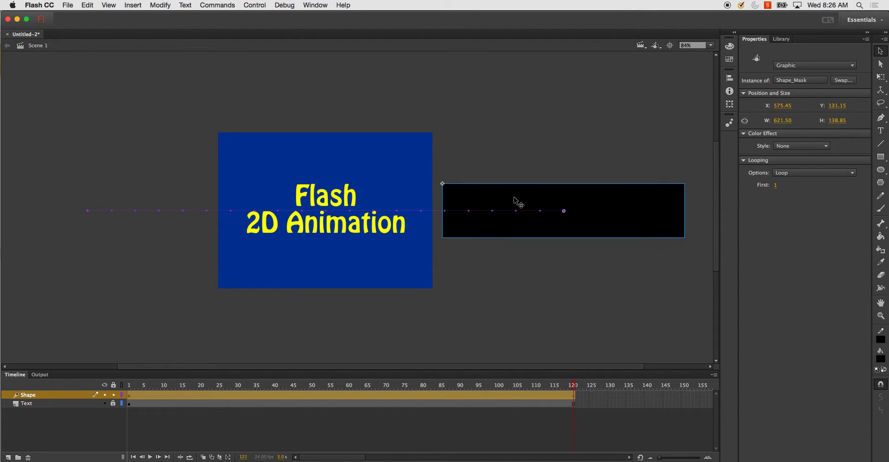
pyautogui.press('Return')
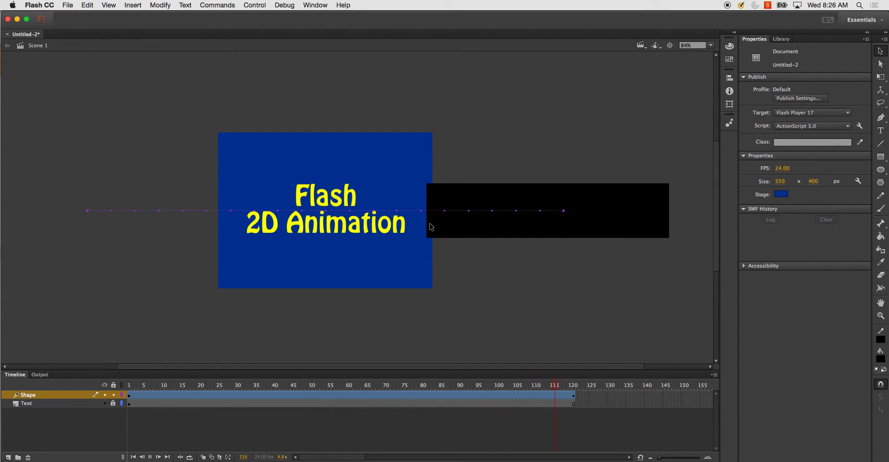
pyautogui.press('super+Return')
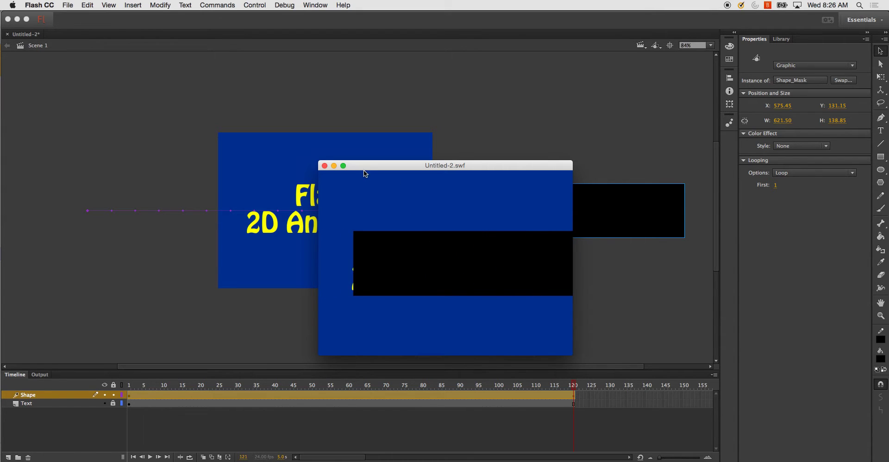
# Step: Close the test movie and return the playhead to frame 1
pyautogui.click(325, 165)
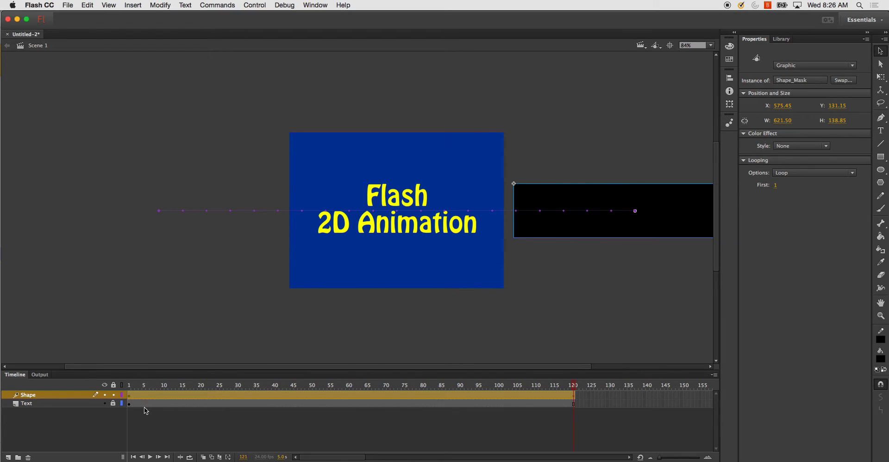
pyautogui.click(133, 386)
pyautogui.click(129, 385)
# Step: Make the Shape layer a mask over the Text layer, leaving frame 1 plain blue
pyautogui.click(51, 395)
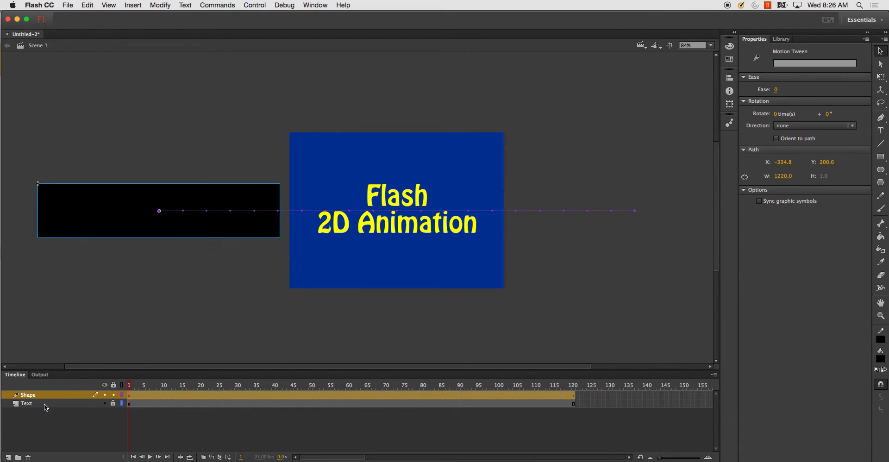
pyautogui.rightClick(39, 401)
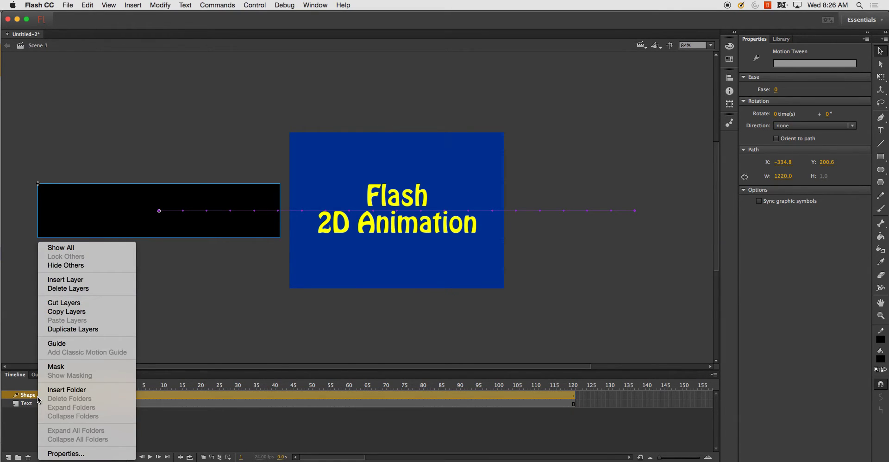
pyautogui.press('Escape')
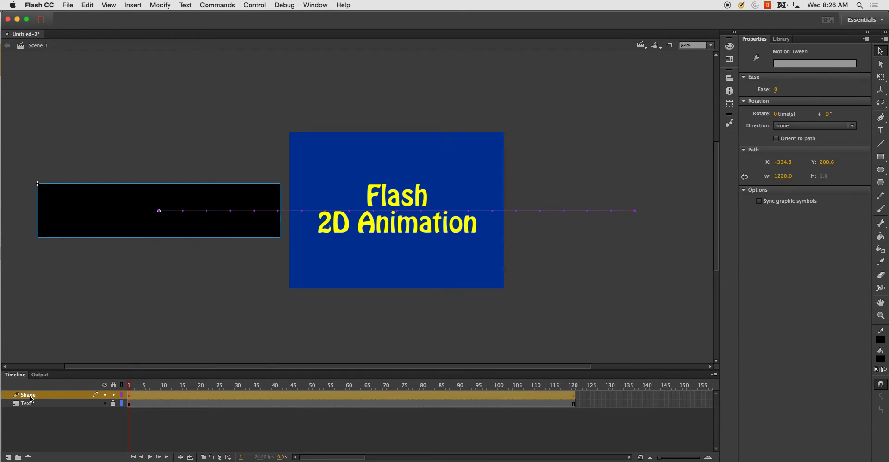
pyautogui.rightClick(31, 399)
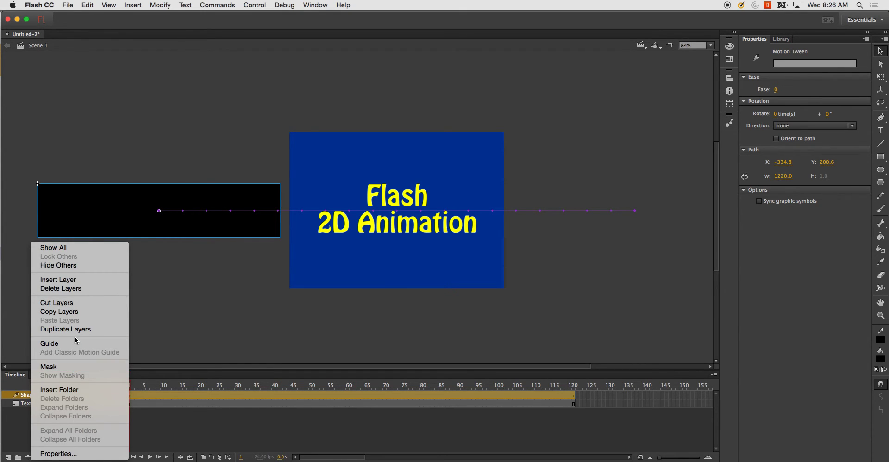
pyautogui.click(65, 370)
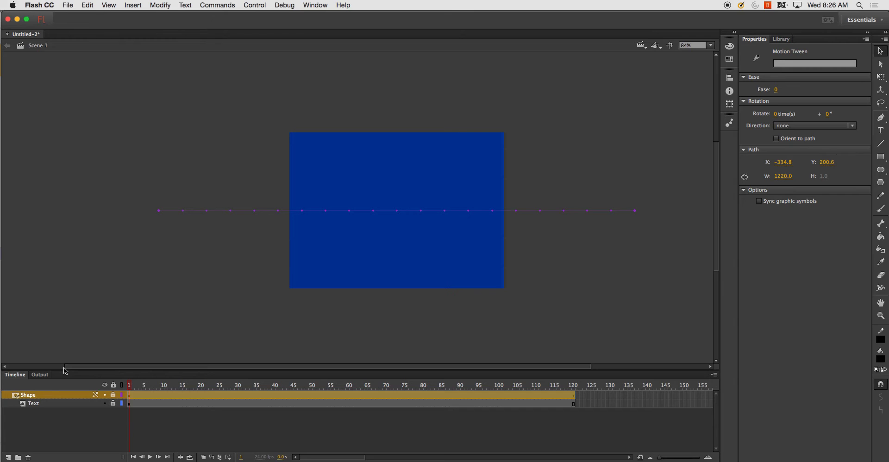
pyautogui.click(37, 407)
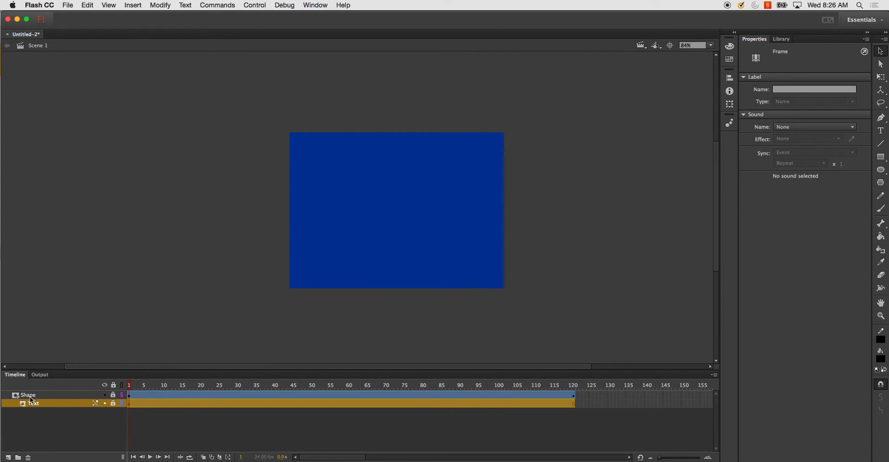
pyautogui.press('super+Return')
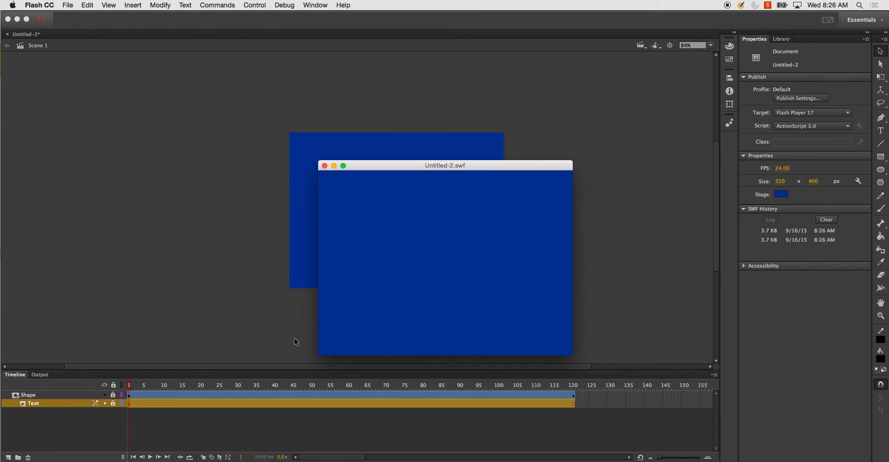
pyautogui.click(324, 165)
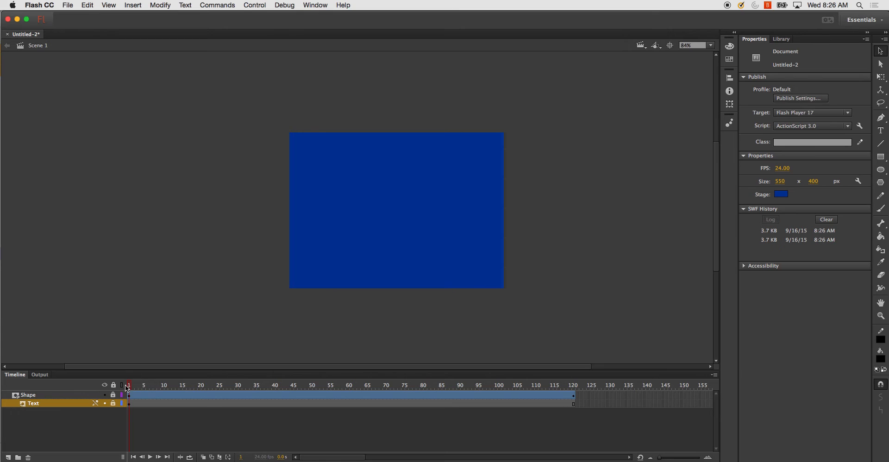
pyautogui.press('Return')
pyautogui.moveTo(138, 392); pyautogui.dragTo(3, 408)
pyautogui.click(114, 396)
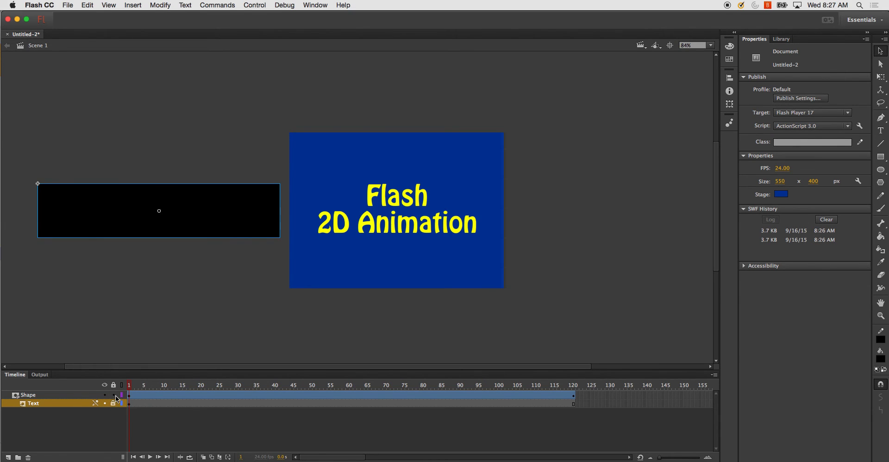
pyautogui.click(203, 276)
pyautogui.click(199, 228)
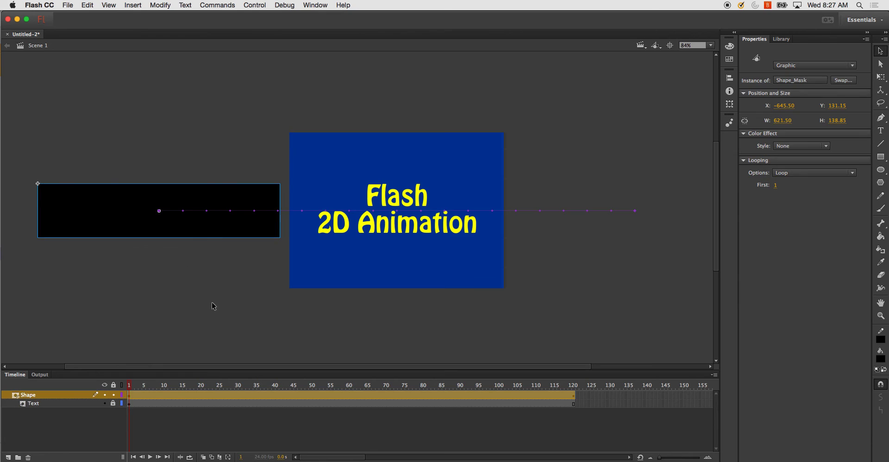
pyautogui.hscroll(-3, 214, 306)
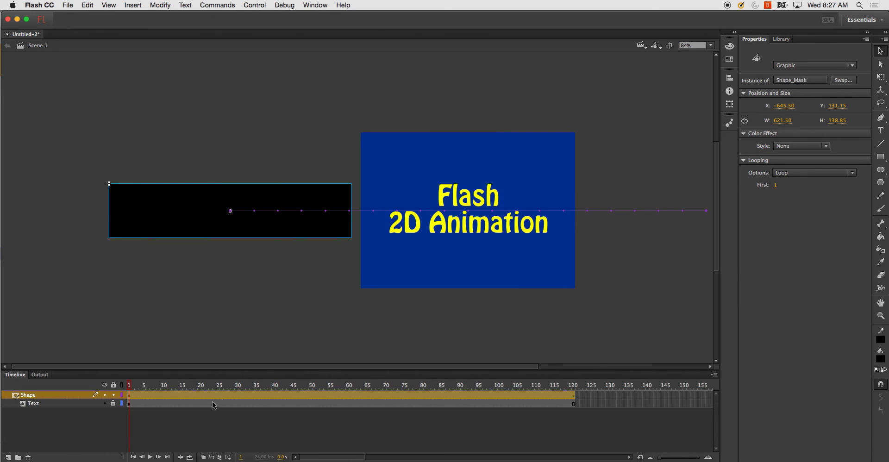
pyautogui.click(114, 396)
pyautogui.click(245, 315)
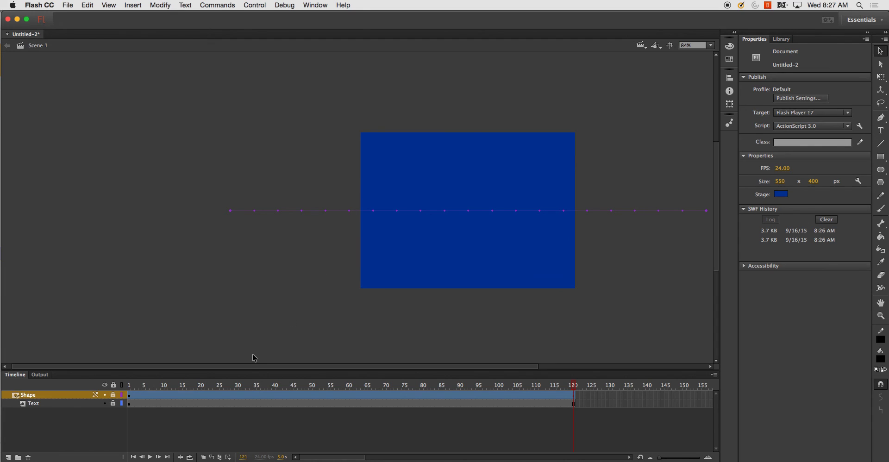
pyautogui.hotkey('shift', ',')
pyautogui.hscroll(5, 314, 273)
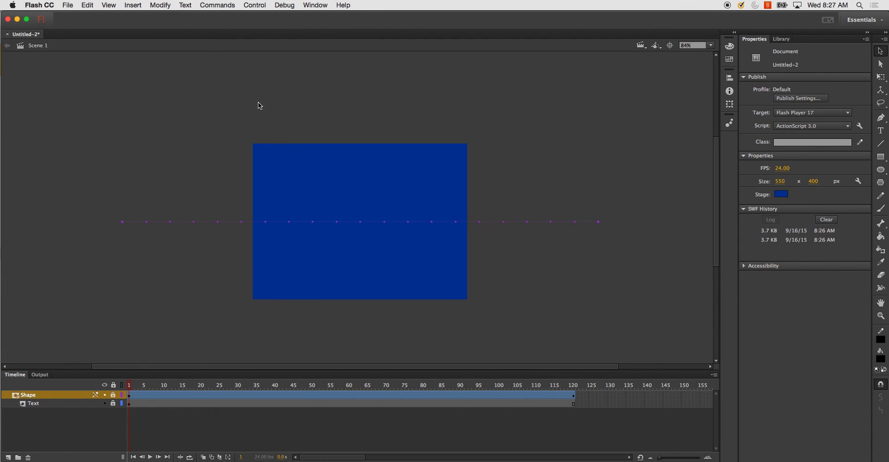